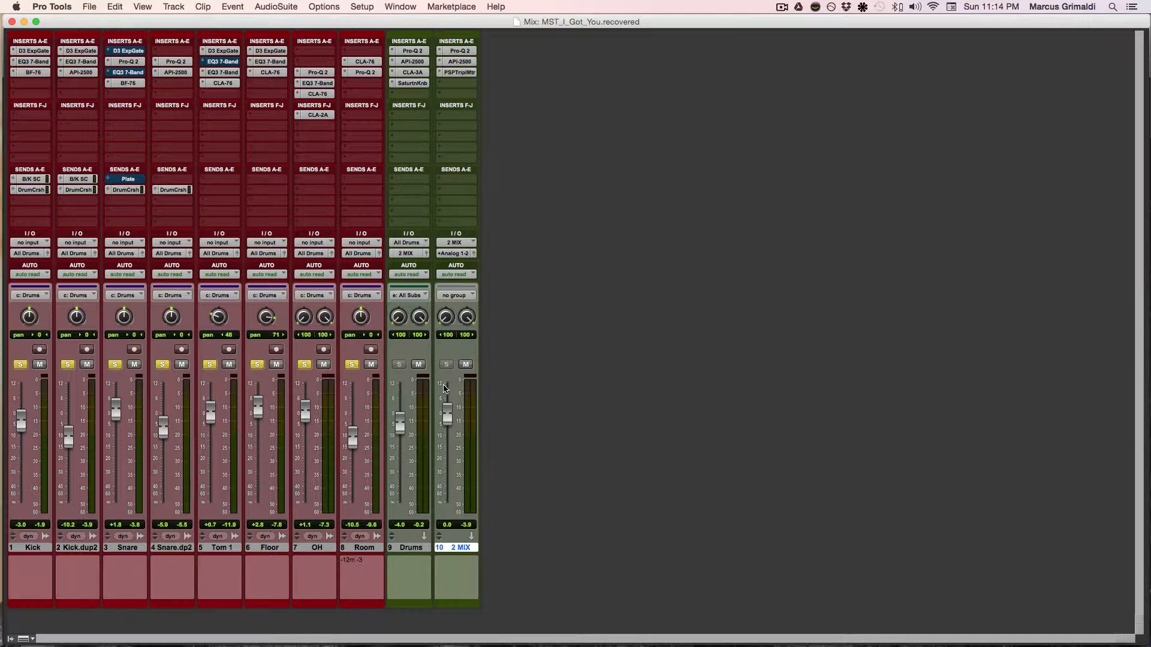
- Listen to the full drum mix, and bypass the Saturation Knob, CLA-3A and API-2500 inserts on the Drums track
key(space)
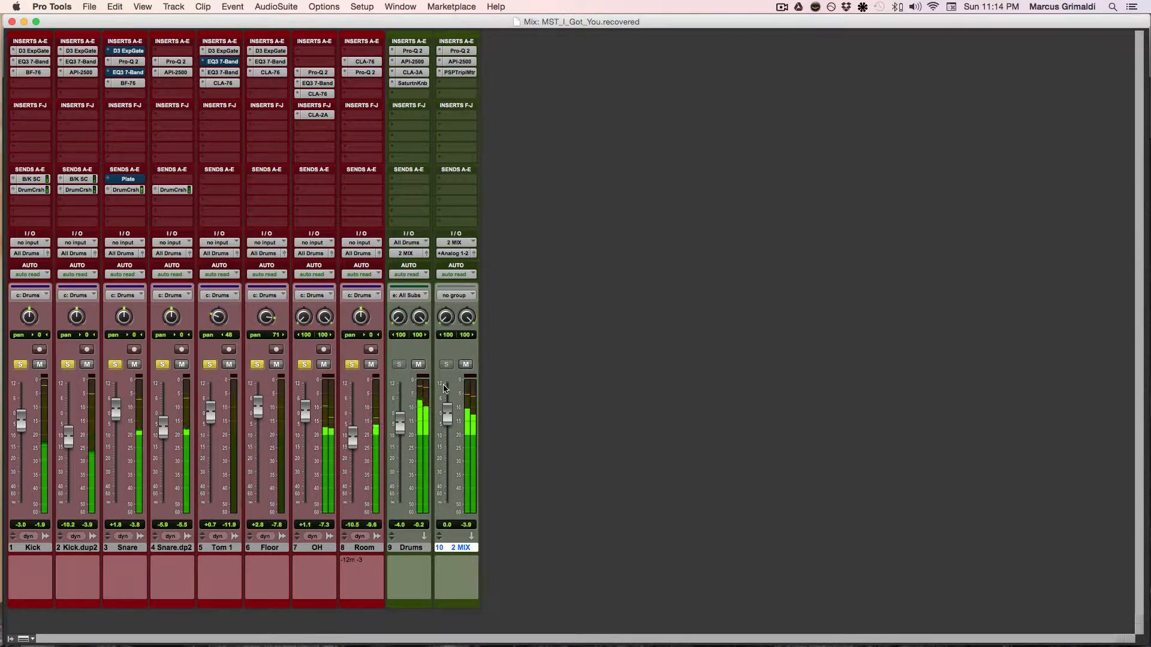
key(space)
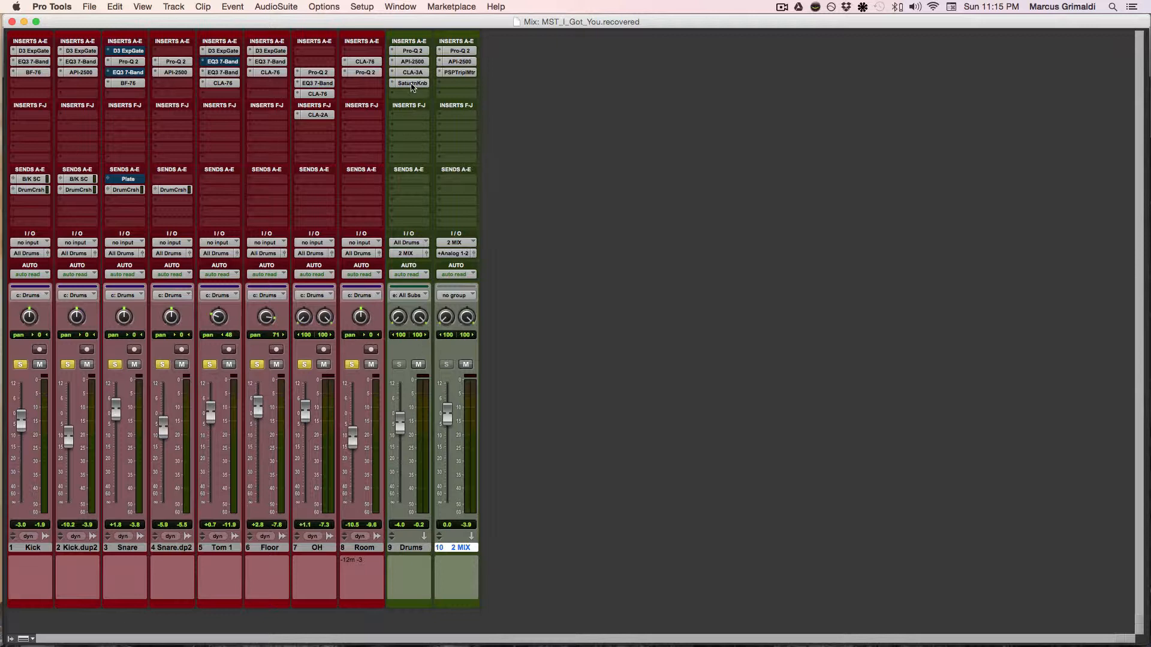
super+click(412, 84)
super+click(412, 73)
super+click(412, 62)
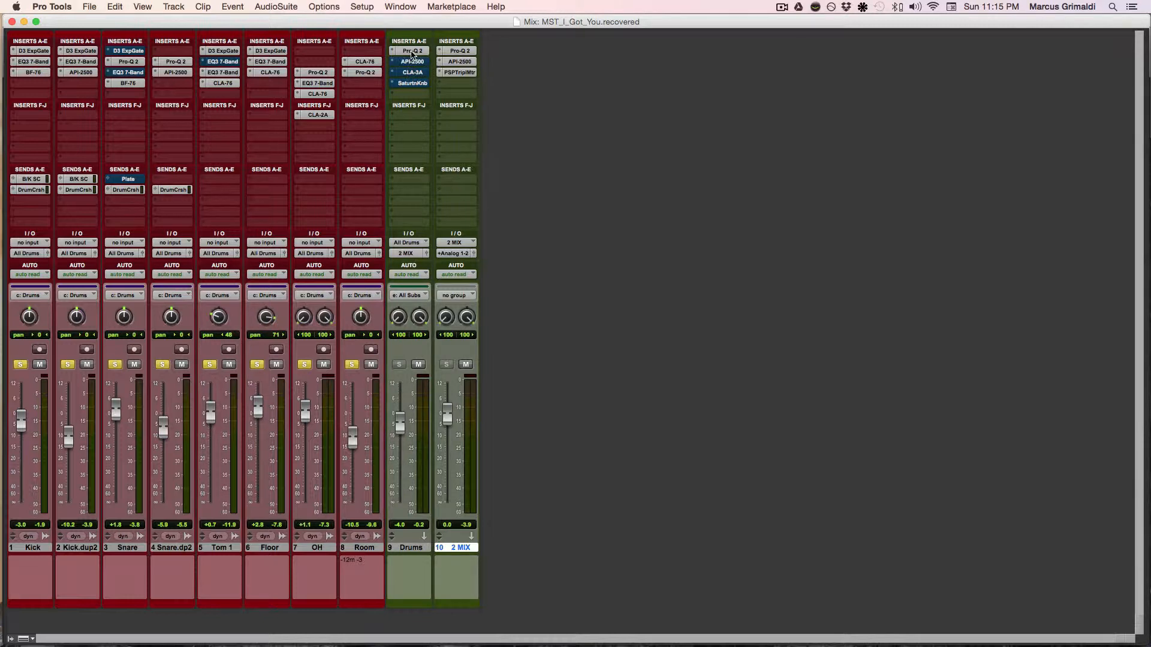
- Open the Pro-Q 2 equalizer on the Drums track and examine its low-cut, midrange-dip and high-shelf bands
click(412, 52)
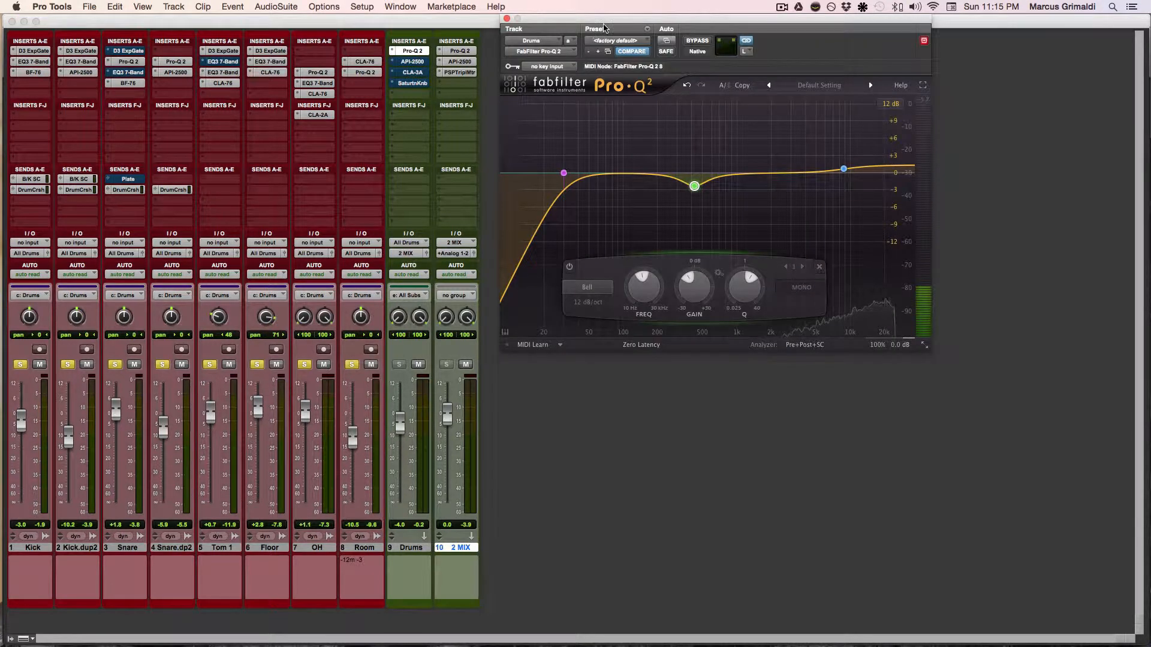
drag(601, 21, 434, 17)
mouse_move(399, 180)
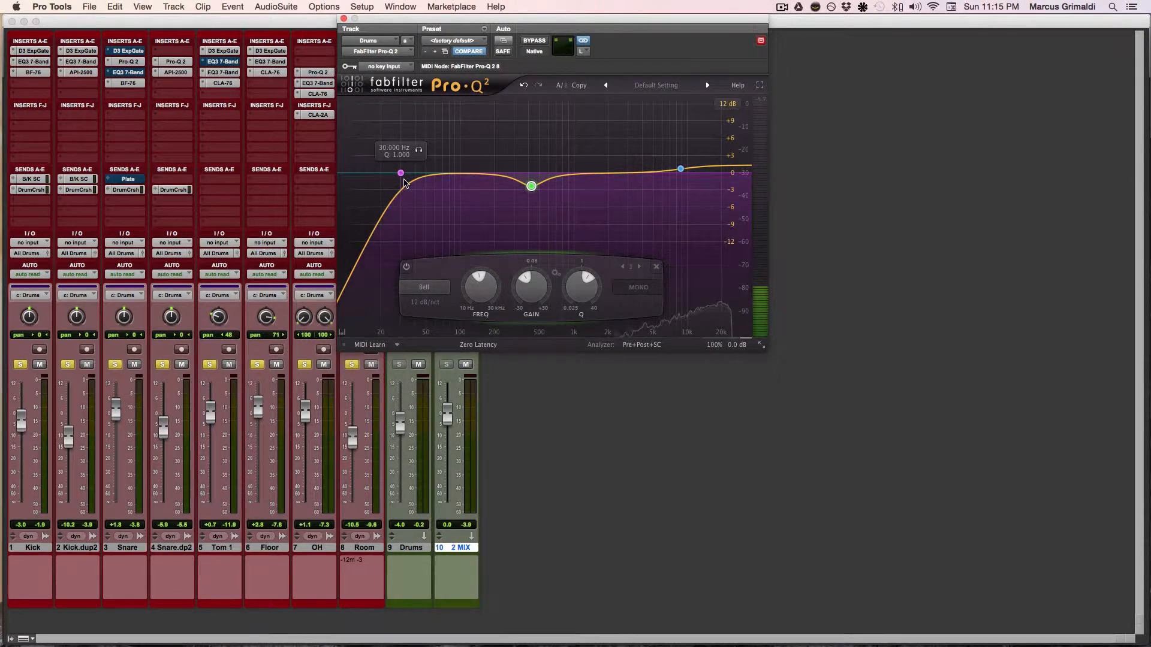
mouse_move(531, 188)
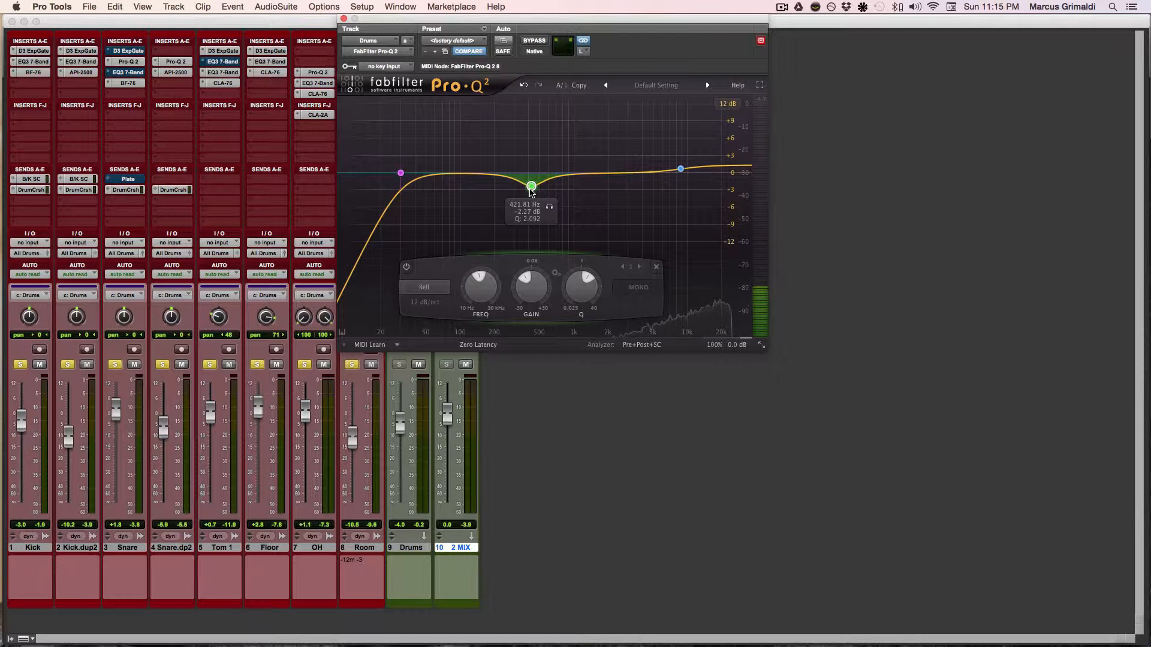
mouse_move(679, 172)
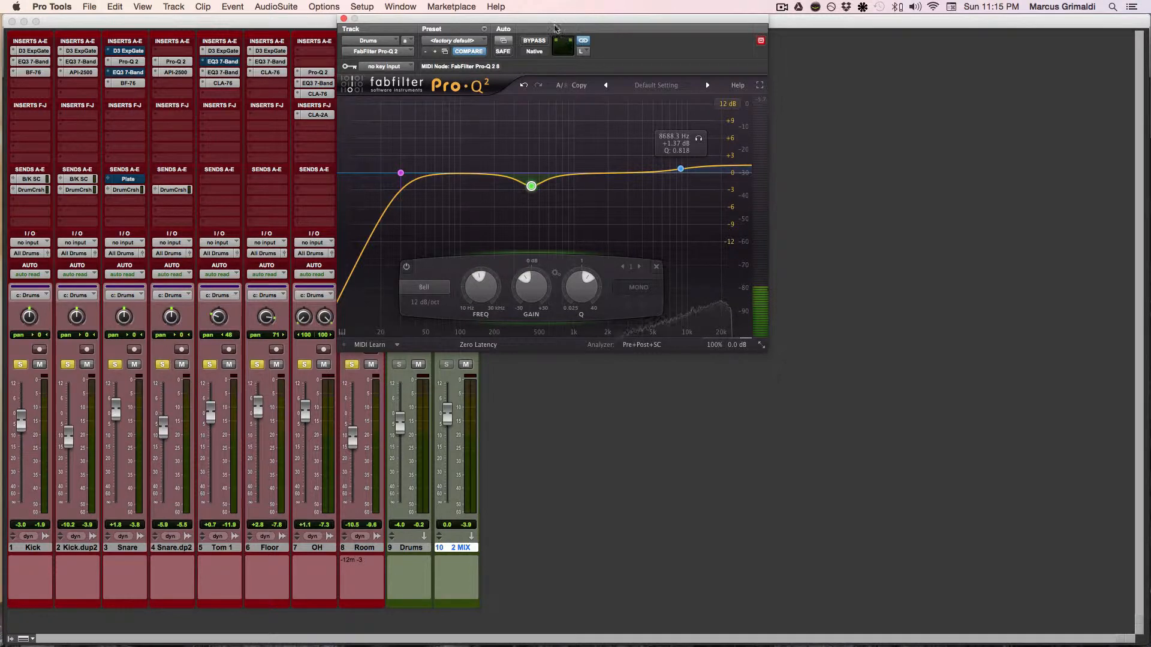
drag(529, 19, 680, 19)
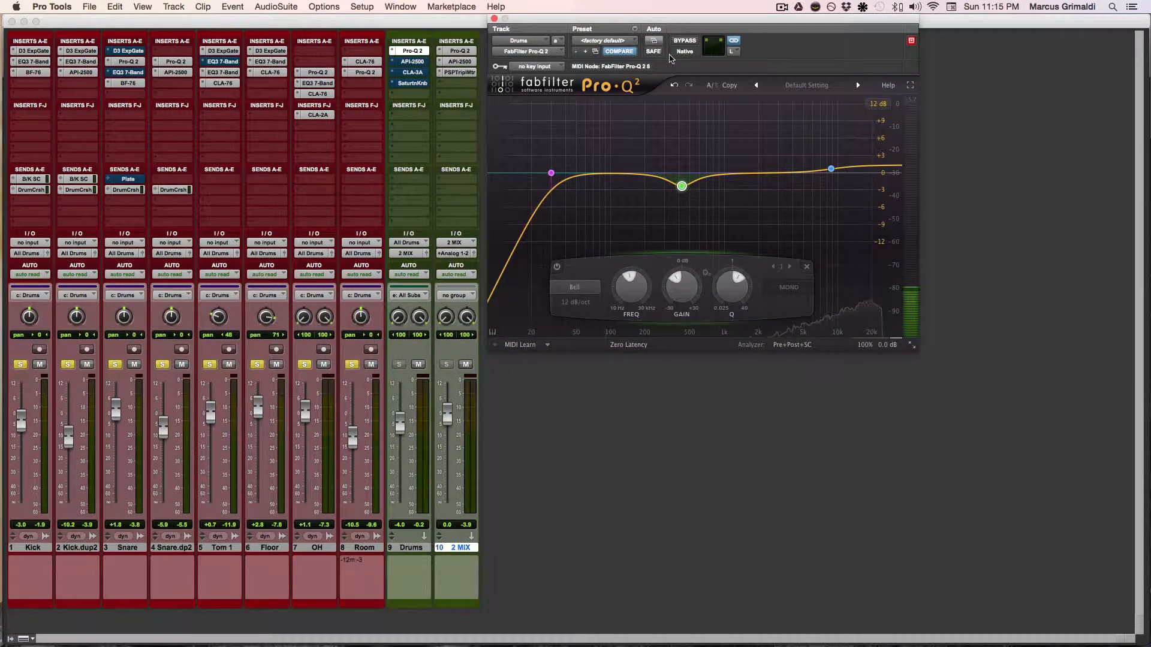
- Compare the drum bus with and without the Pro-Q 2 equalizer during playback, leaving the equalizer active
click(684, 42)
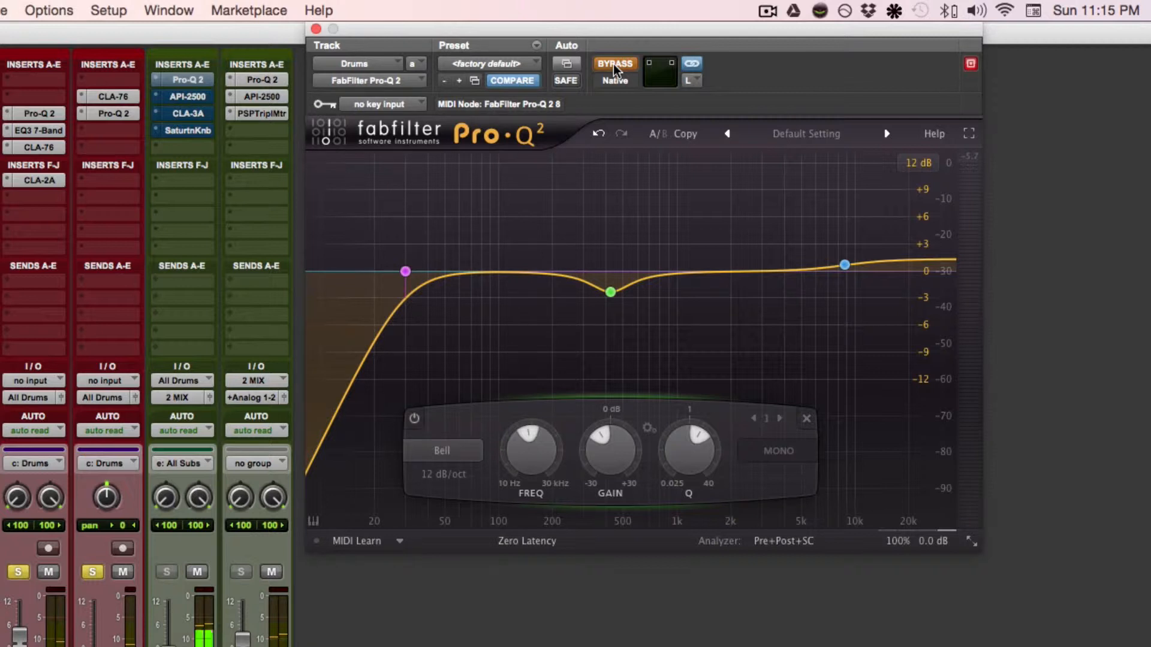
click(613, 63)
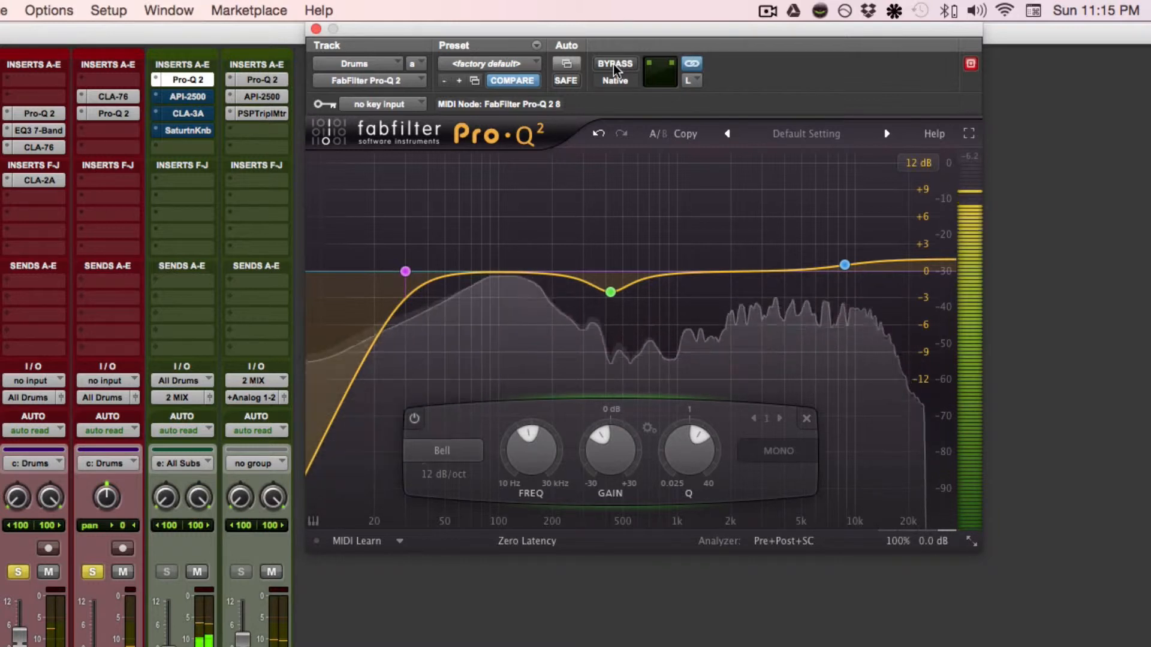
click(613, 64)
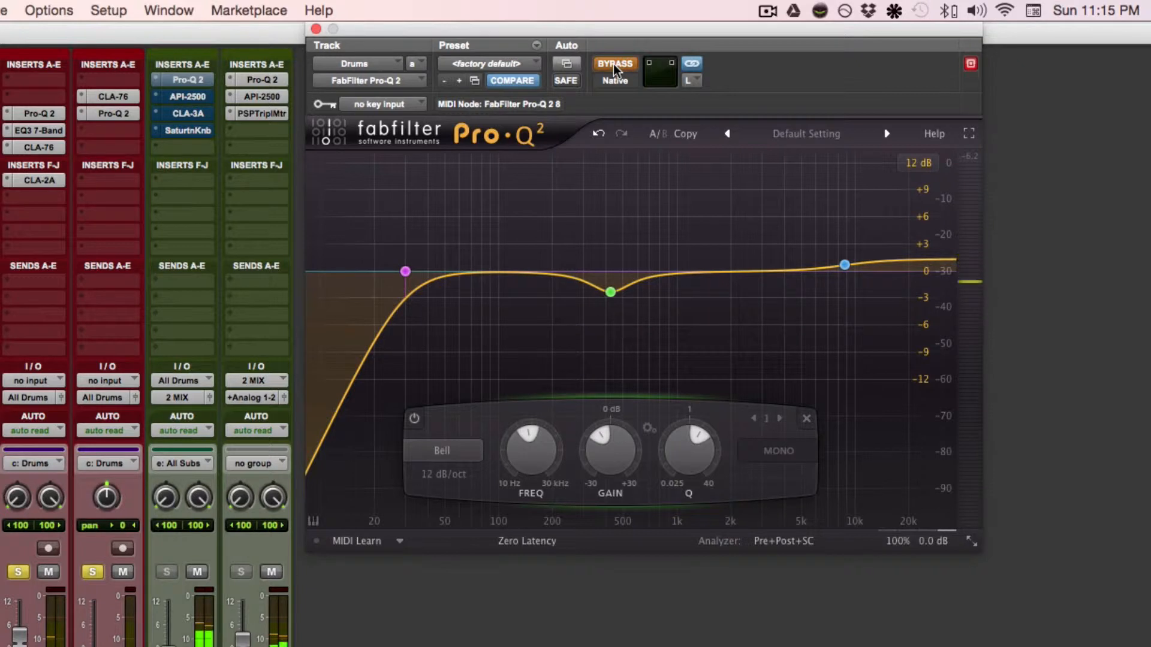
click(613, 63)
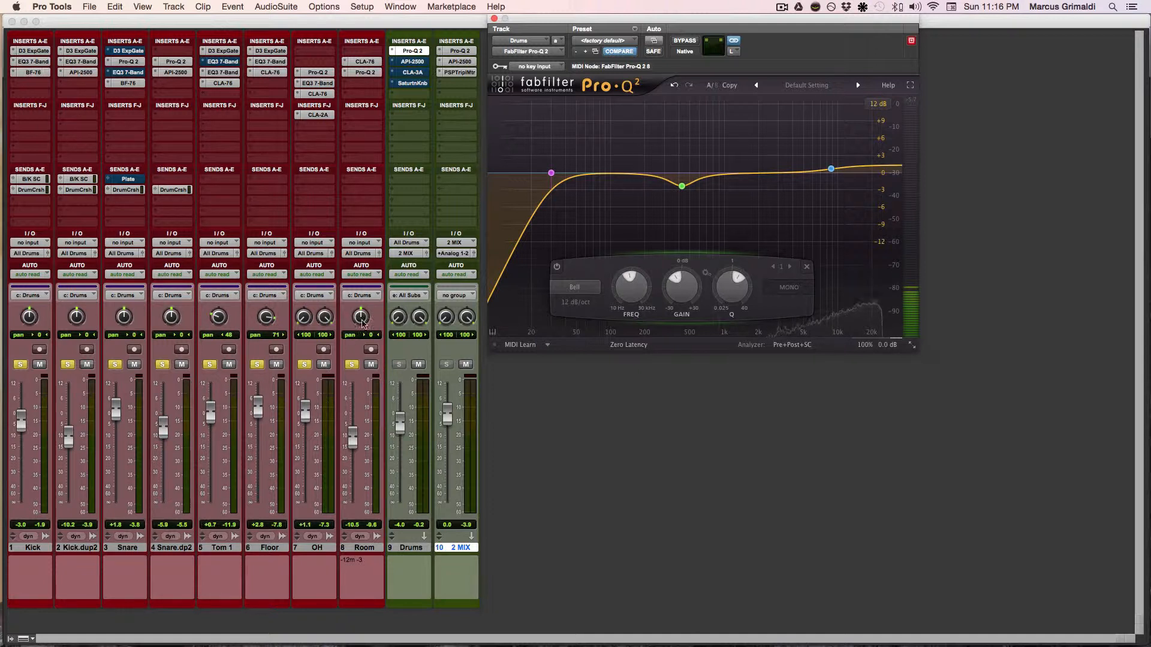
- Activate the API-2500 compressor on the Drums track and review its attack, ratio and release settings
click(417, 550)
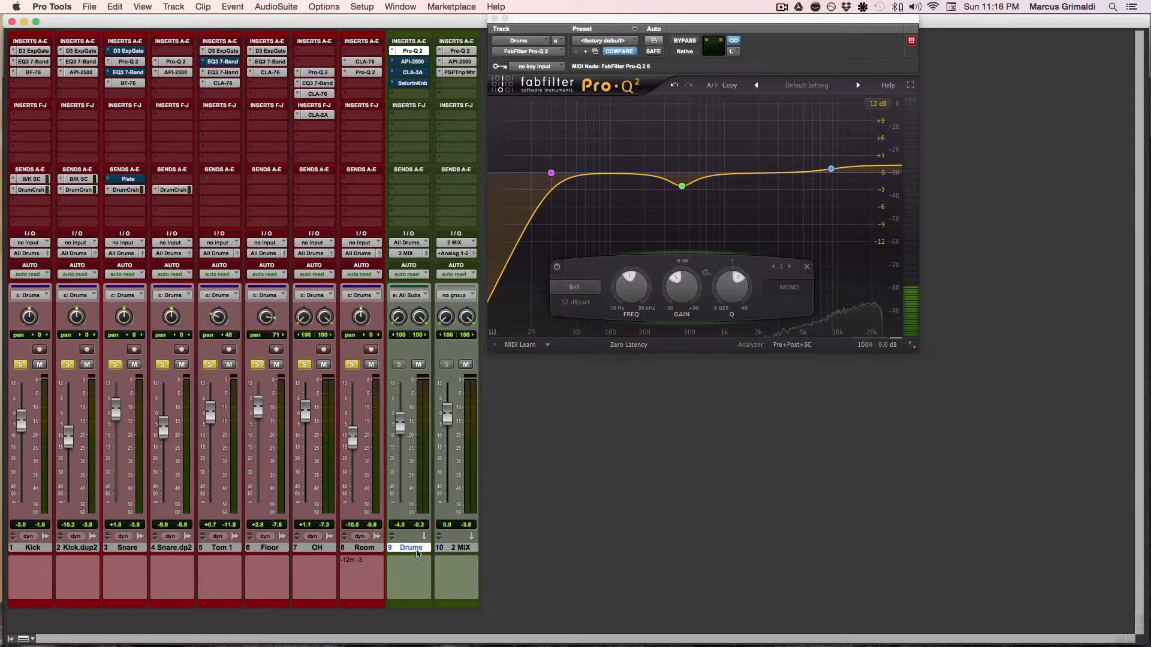
click(410, 62)
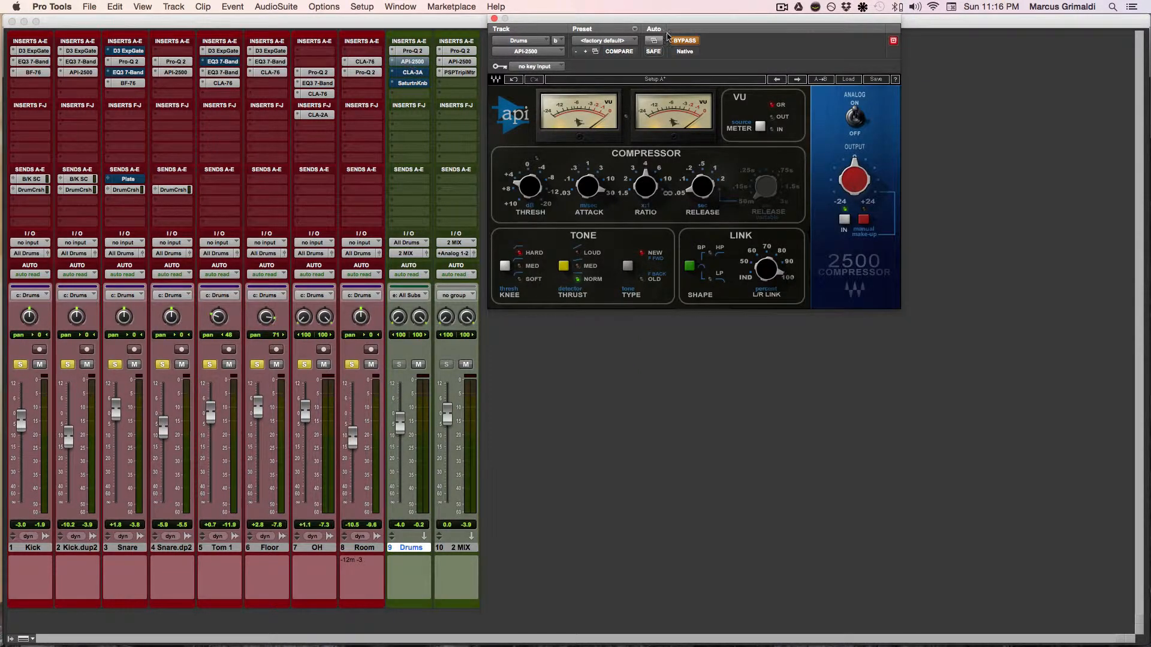
click(684, 41)
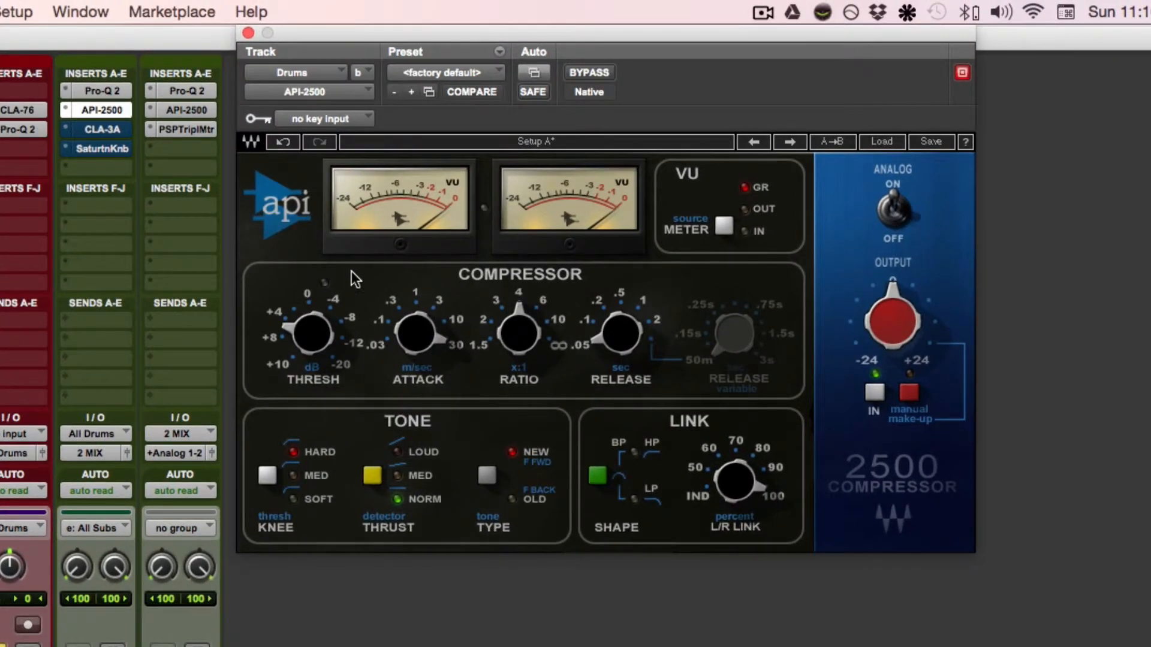
mouse_move(391, 333)
mouse_move(501, 347)
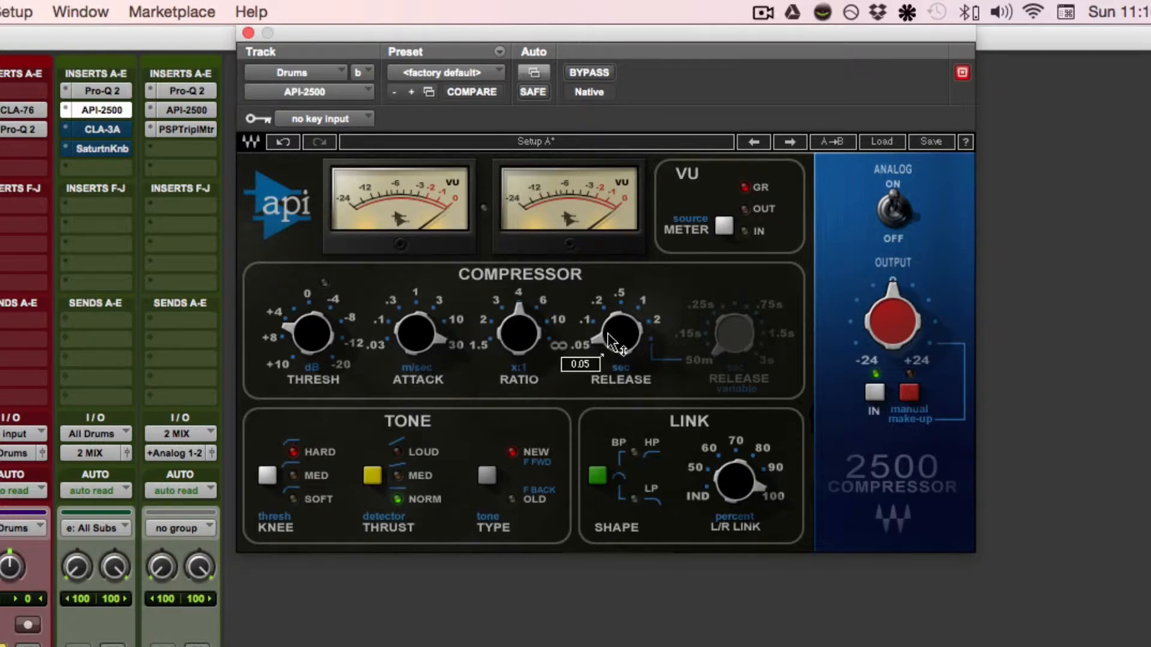
- Compare the drum bus with and without the API-2500 during playback, leave it active and close the plug-in window
click(592, 70)
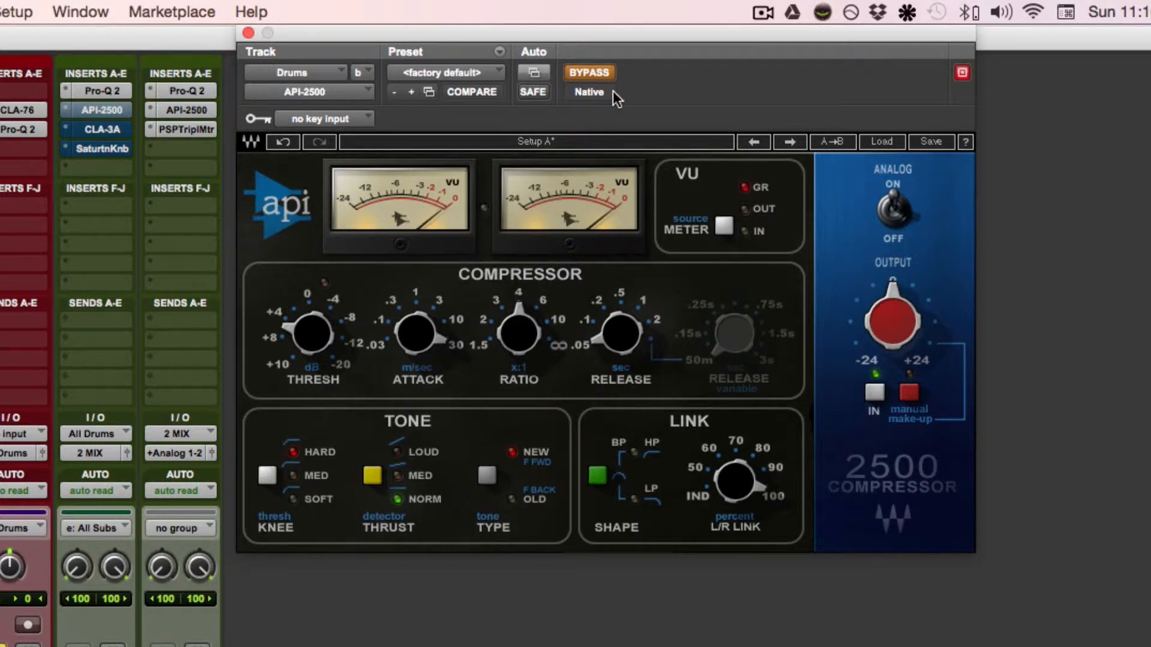
click(585, 73)
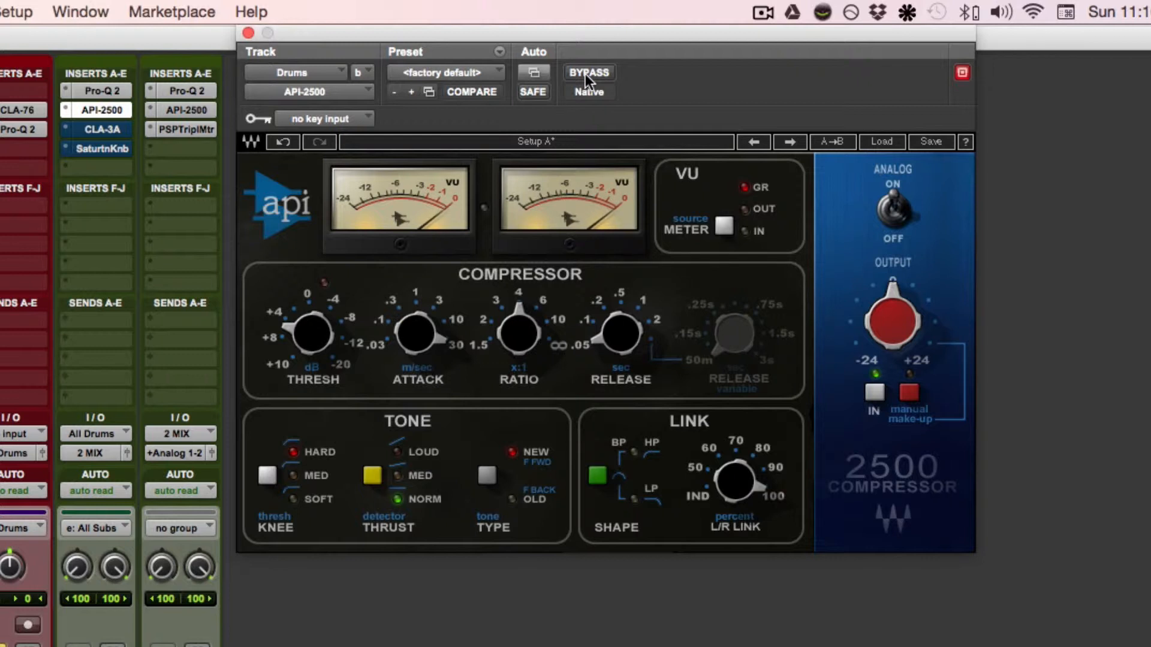
click(585, 74)
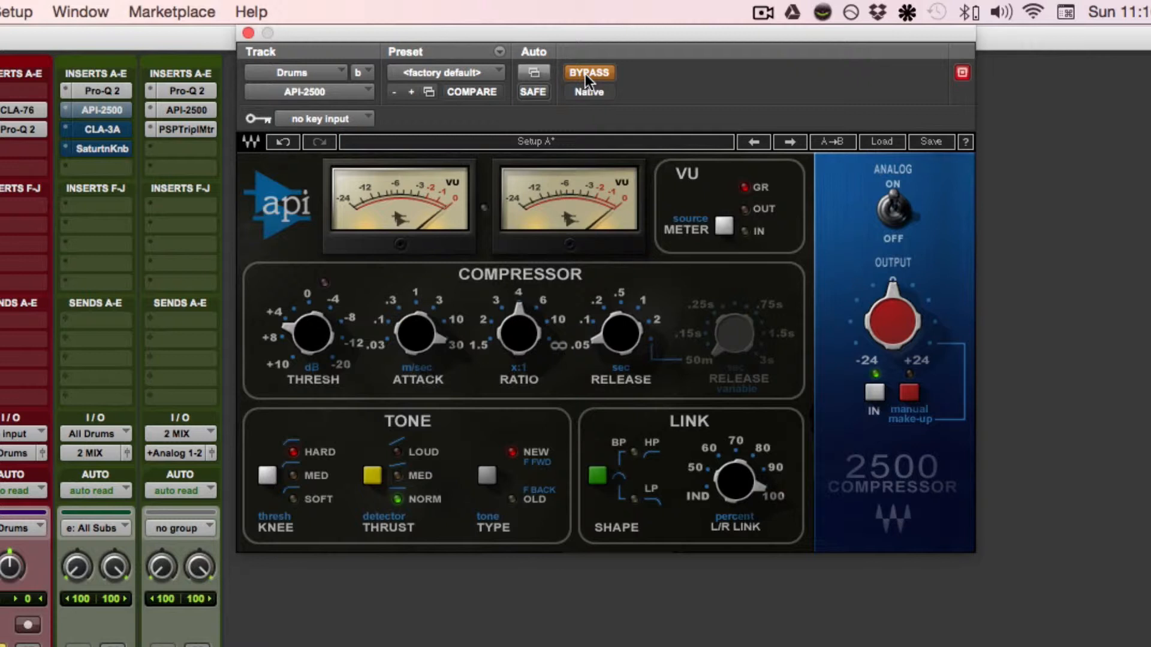
click(585, 74)
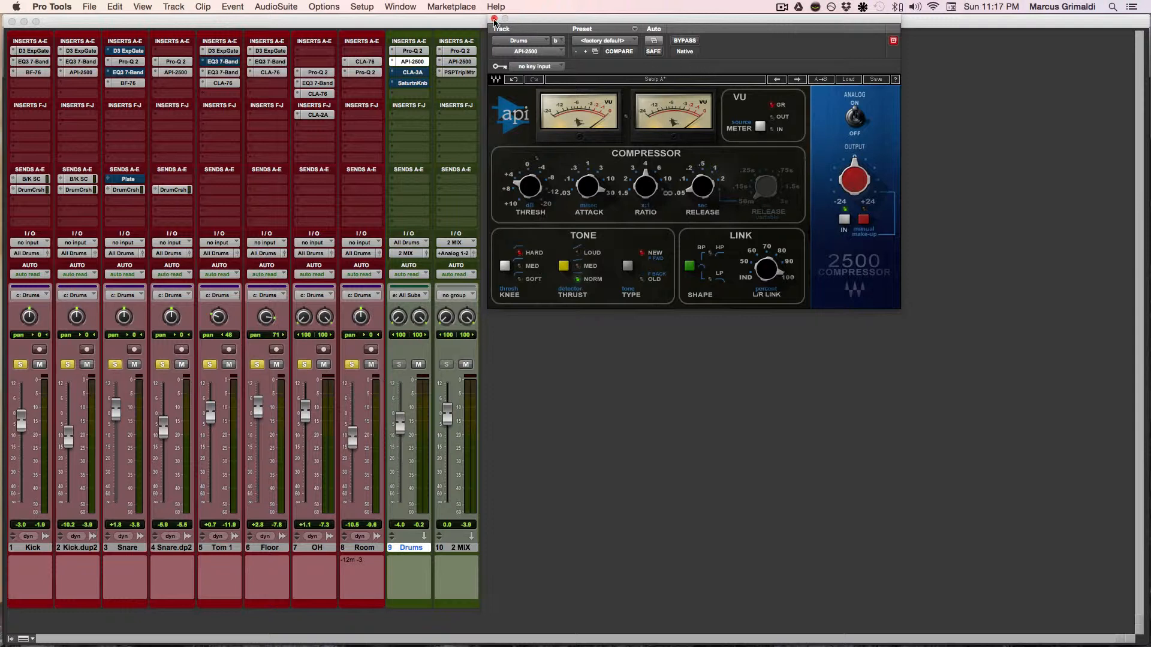
click(494, 19)
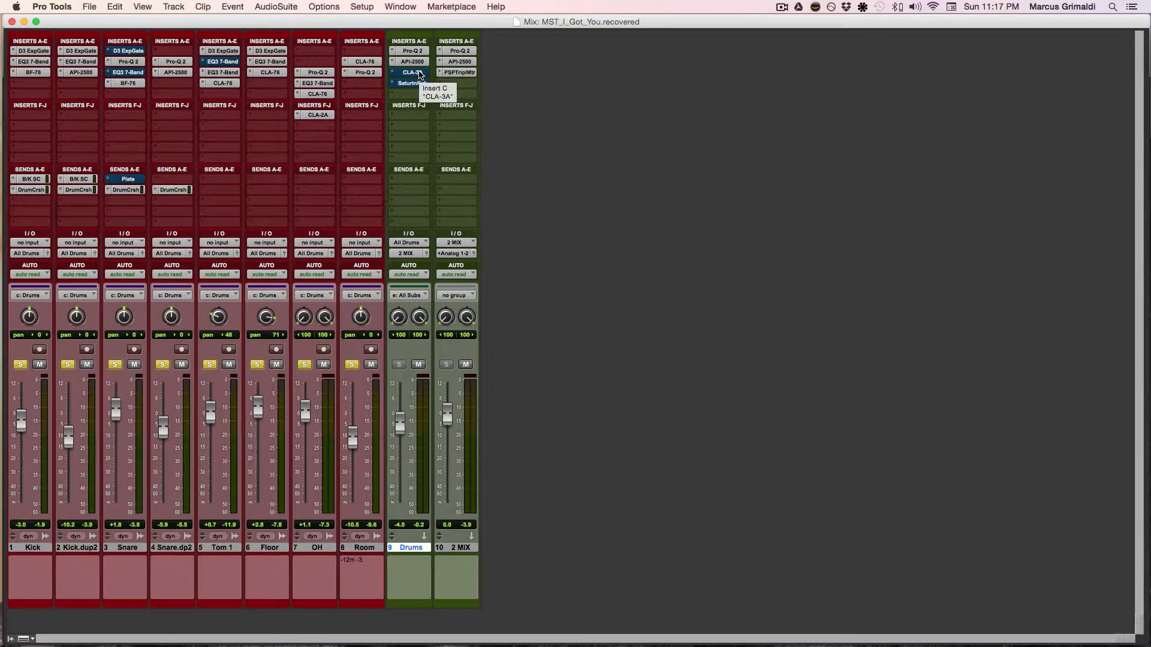
- Activate the CLA-3A compressor on the Drums track and open it to review its gain setting
super+click(412, 72)
click(413, 72)
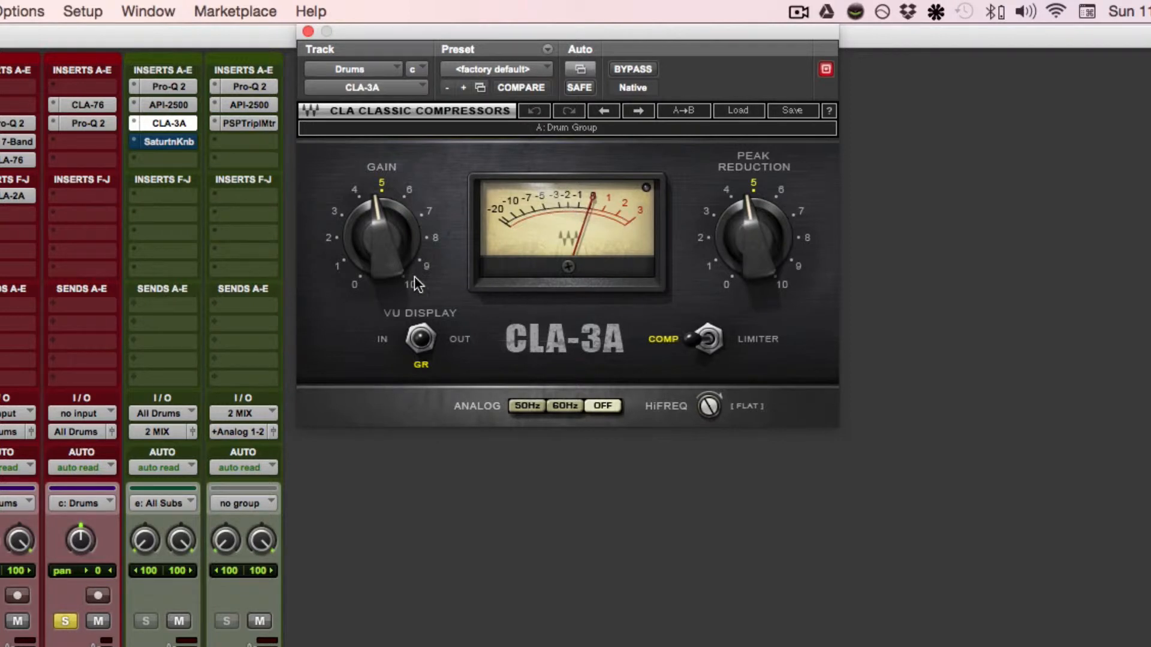
mouse_move(382, 247)
- Compare the drum bus with and without the CLA-3A compressor during playback, leaving the compressor active
click(617, 69)
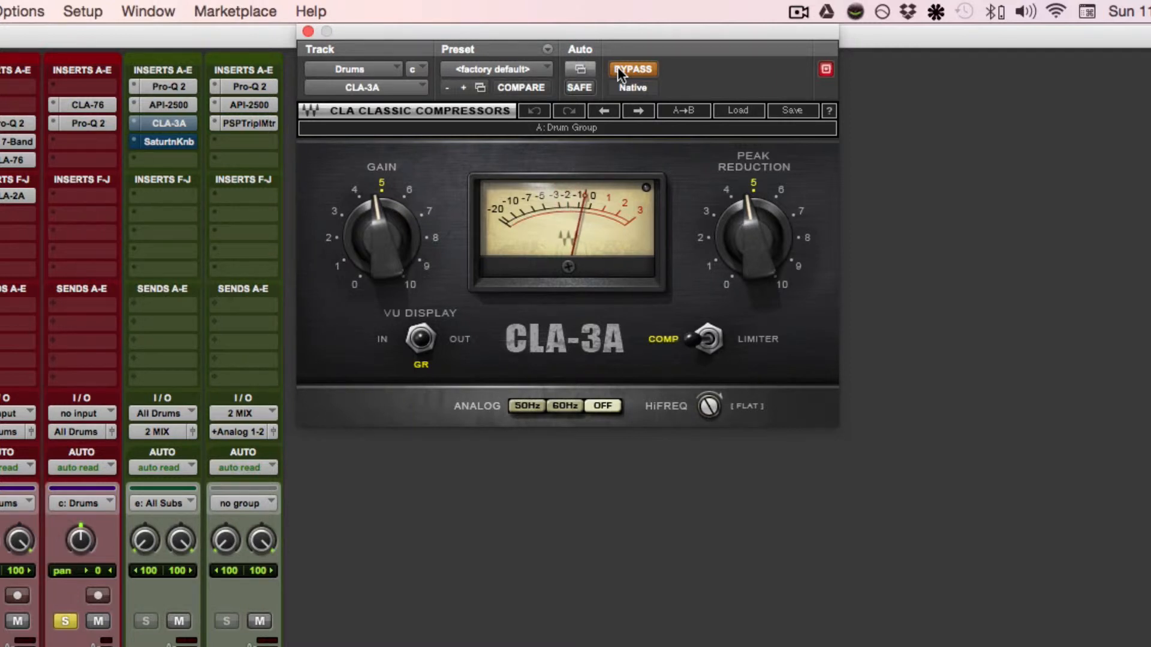
click(617, 67)
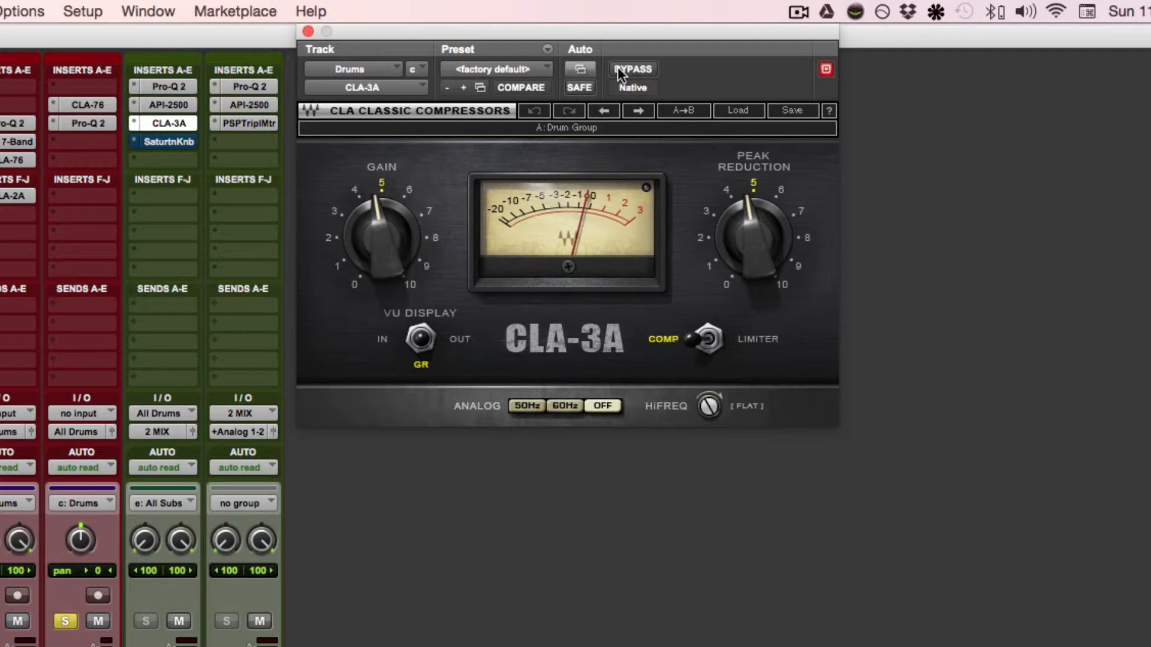
click(617, 68)
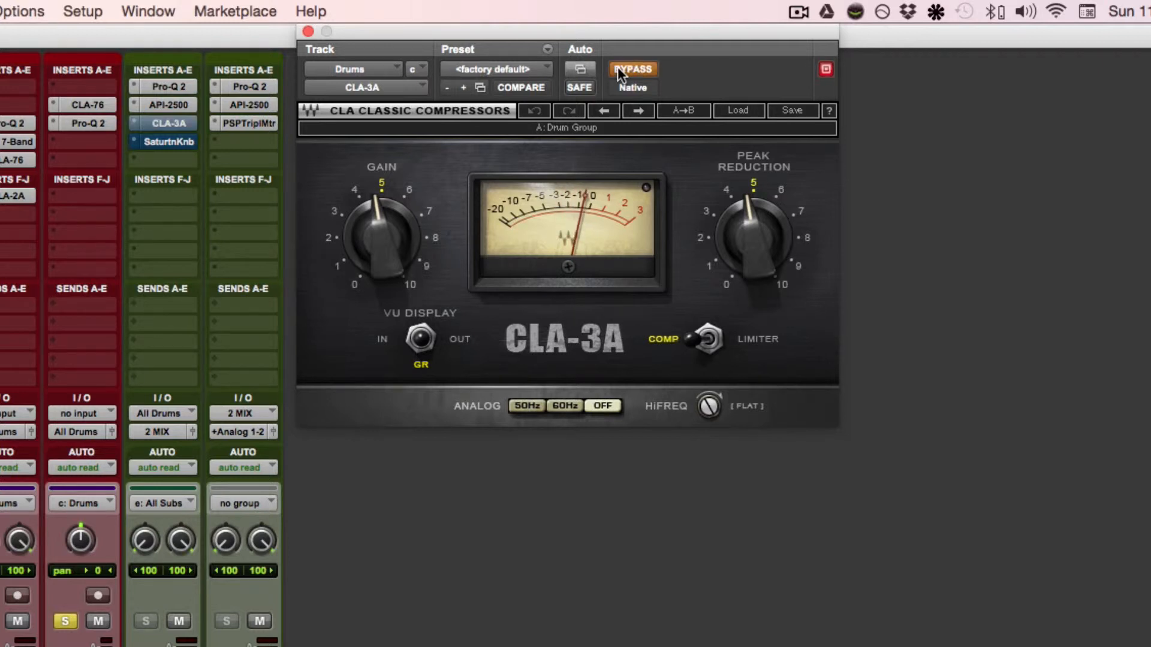
click(617, 68)
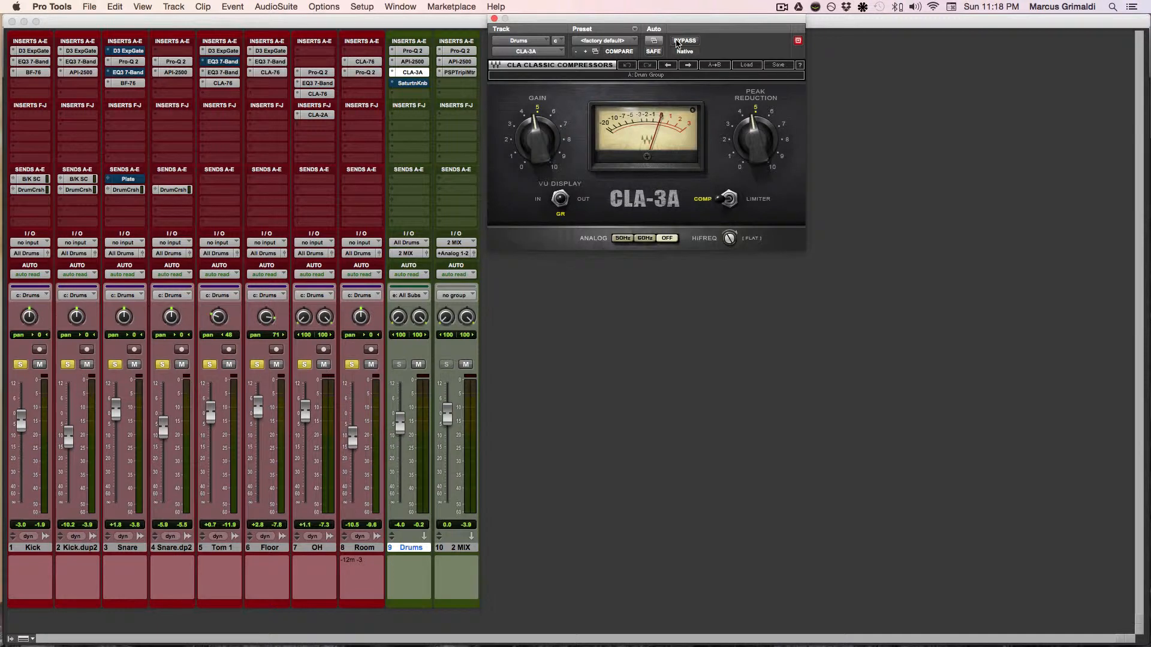
- View the Saturation Knob's settings, and play the drums with the Drums track's CLA-3A, API-2500 and Pro-Q 2 also bypassed
click(412, 82)
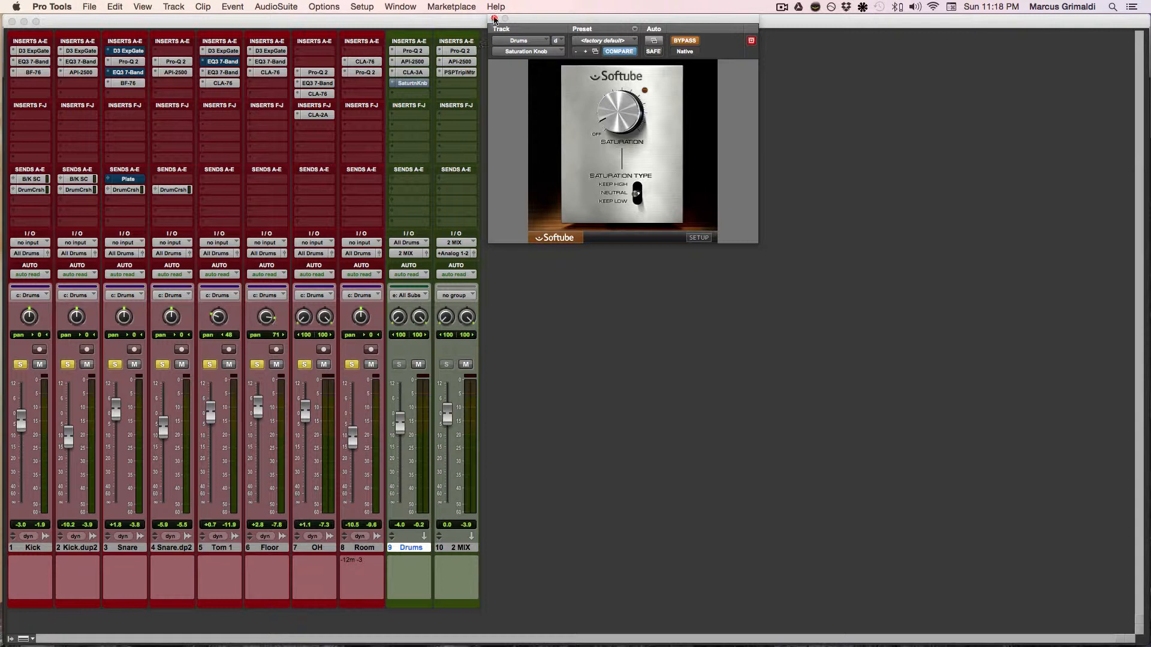
click(494, 19)
super+click(415, 72)
super+click(412, 61)
super+click(412, 51)
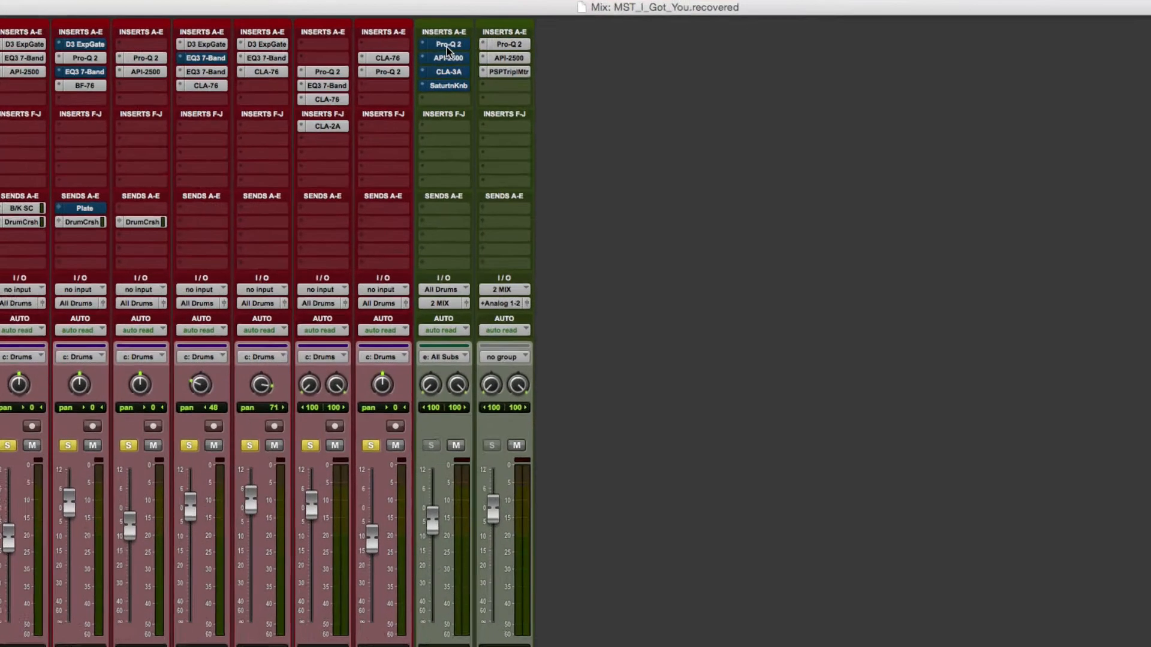
key(space)
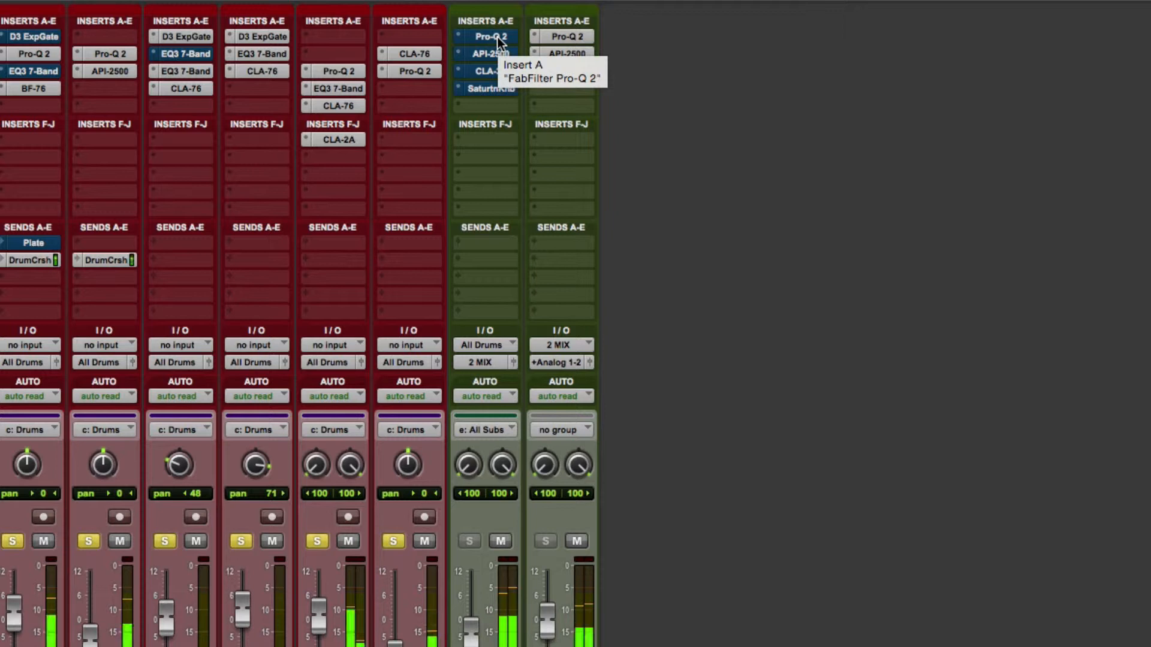
- Compare the processed and dry drum bus during playback by activating all four Drums track inserts and bypassing them again
super+click(498, 37)
super+click(495, 54)
super+click(492, 71)
super+click(486, 90)
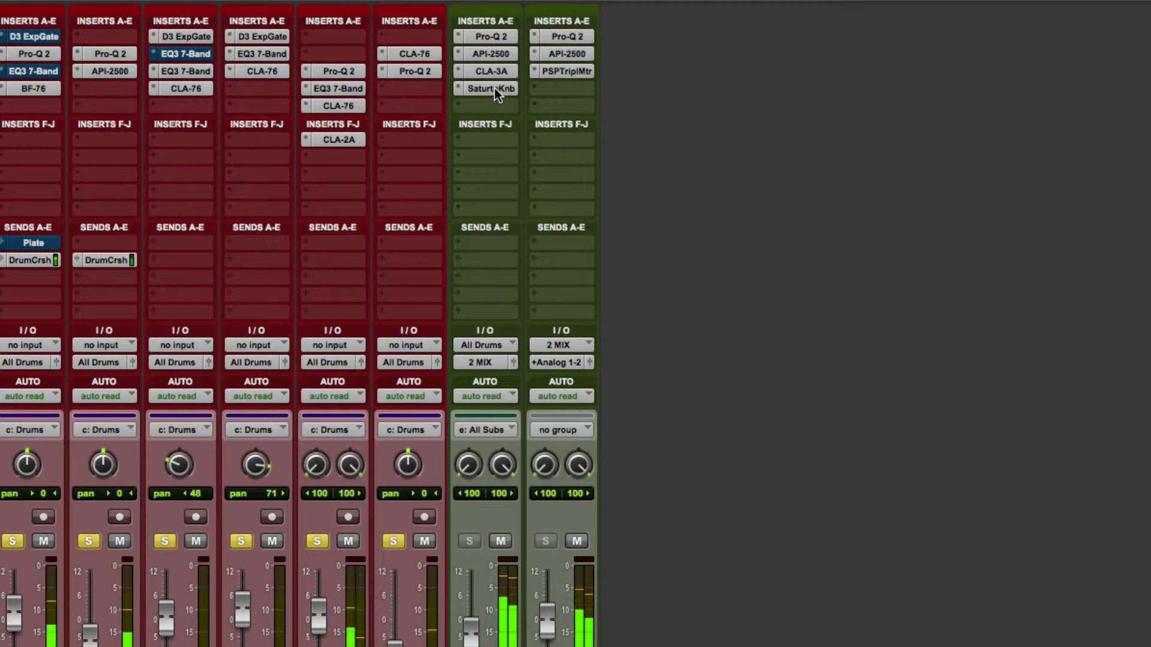
super+click(494, 88)
super+click(492, 71)
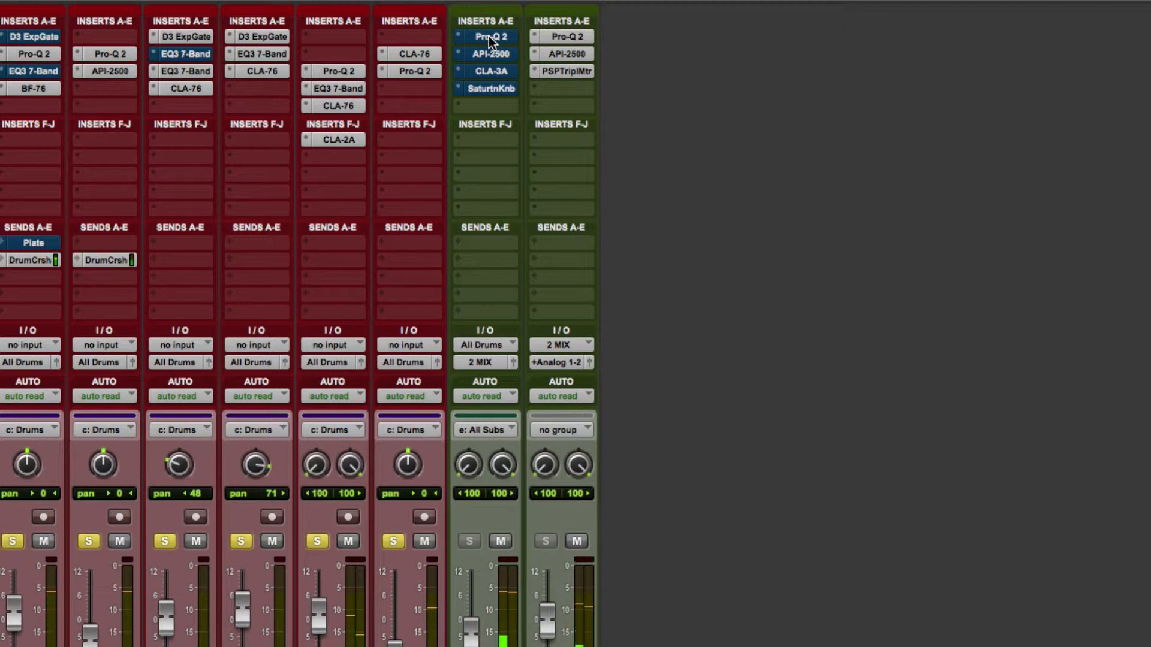
- Reactivate the Pro-Q 2, API-2500, CLA-3A and Saturation Knob inserts on the Drums track during playback
super+click(488, 36)
super+click(487, 53)
super+click(487, 71)
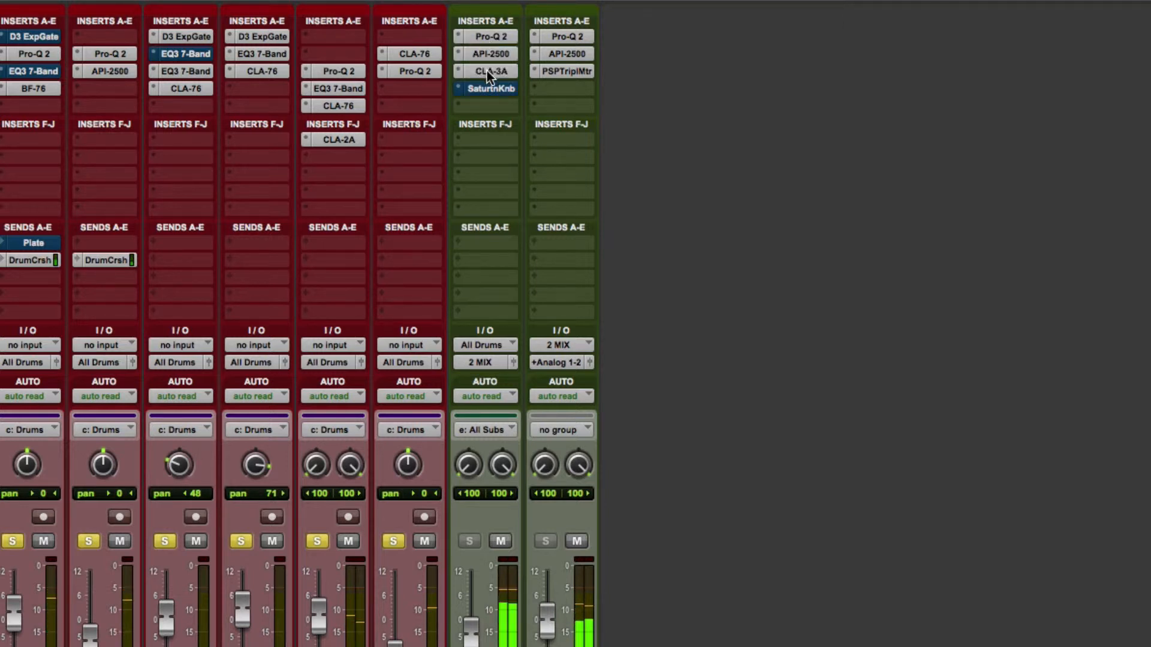
super+click(483, 83)
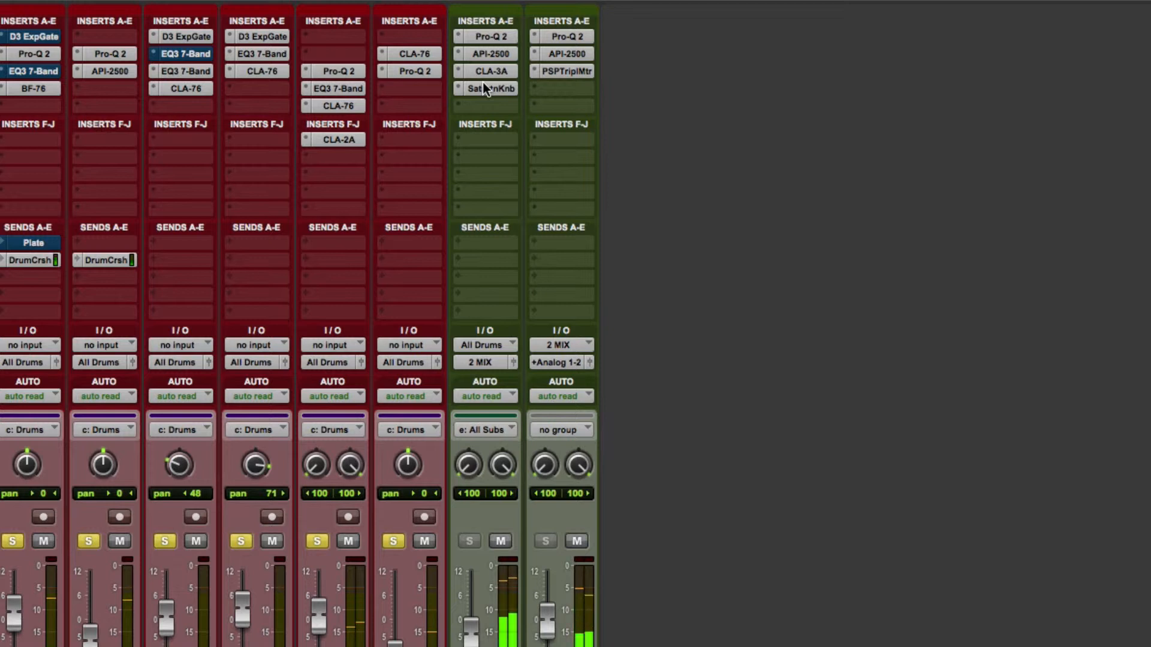